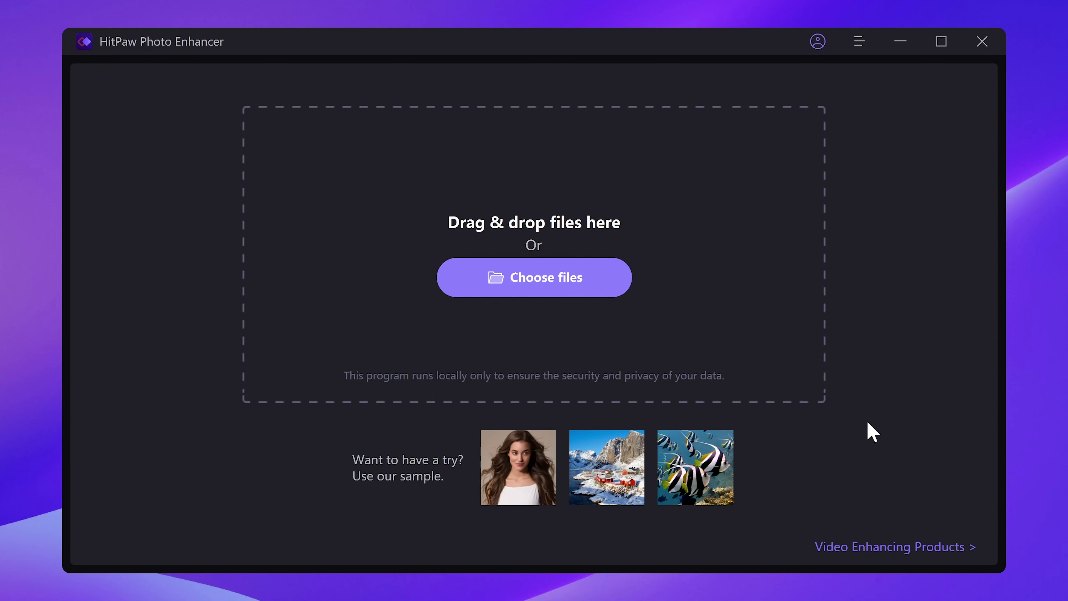
# Load the blurry woman sample portrait and switch its AI model from Face to General (Fast mode)
pyautogui.click(513, 479)
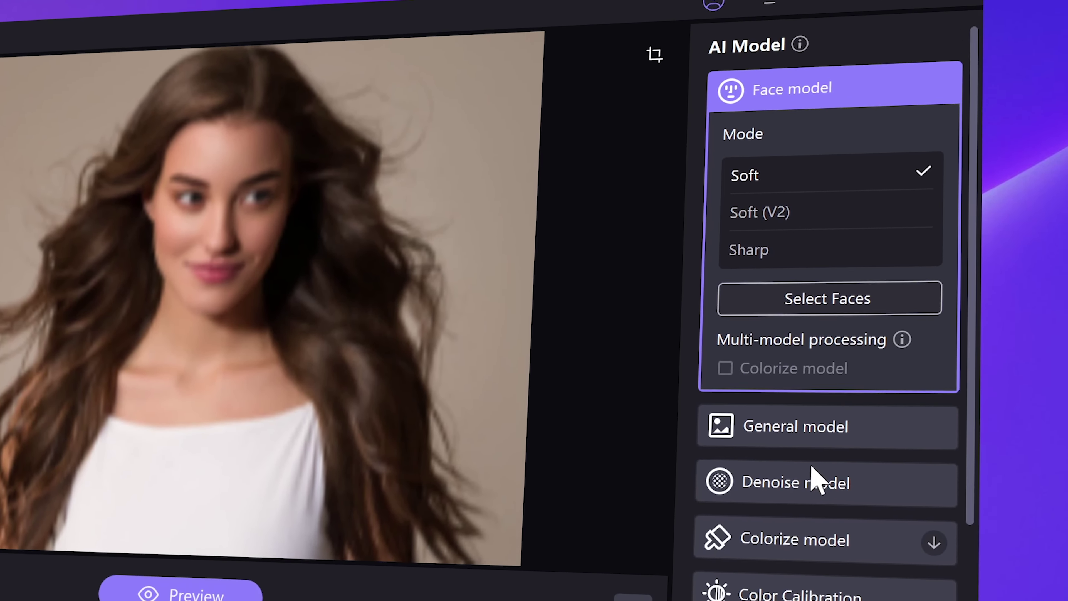
pyautogui.scroll(-3, 902, 392)
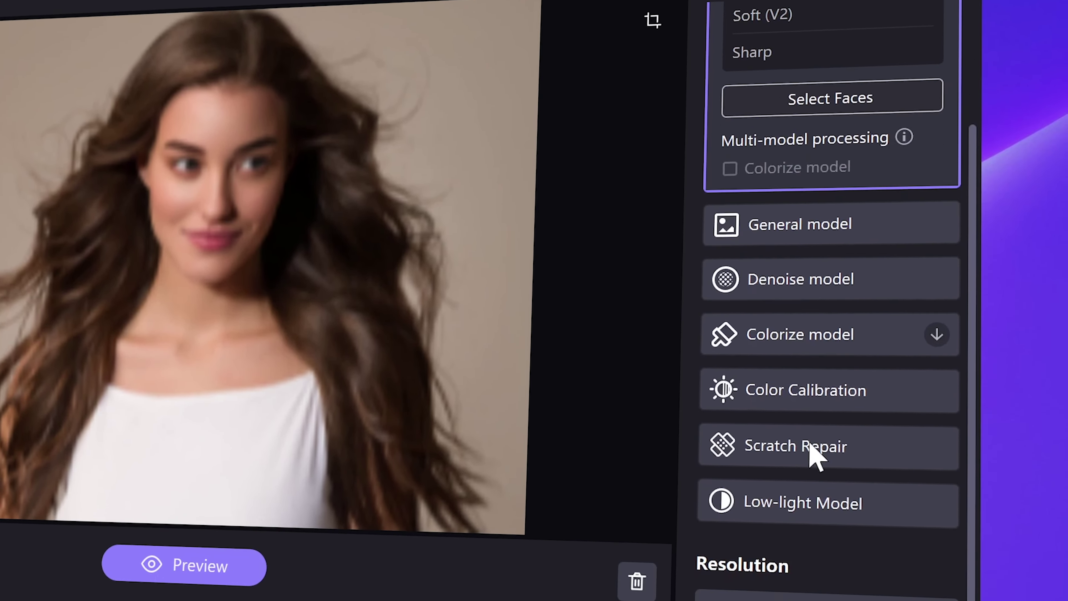
pyautogui.scroll(3, 869, 391)
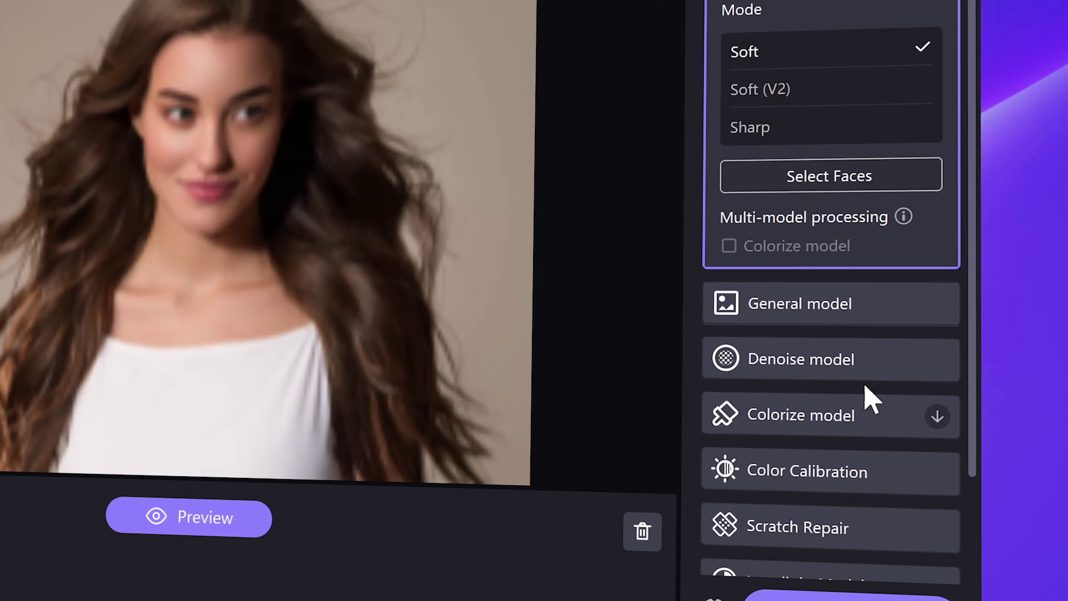
pyautogui.scroll(2, 866, 387)
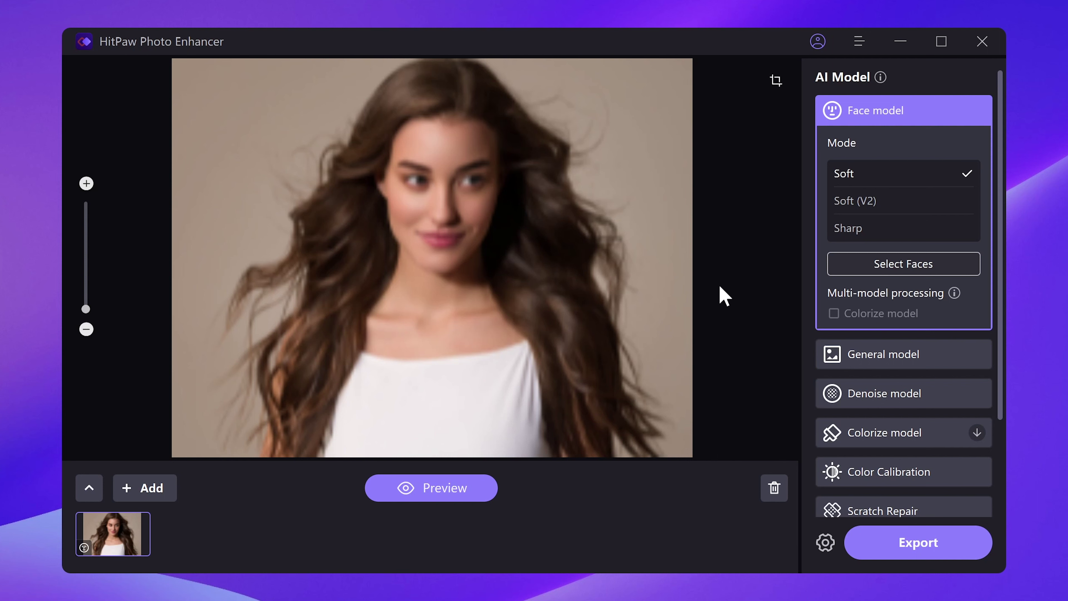
pyautogui.click(866, 354)
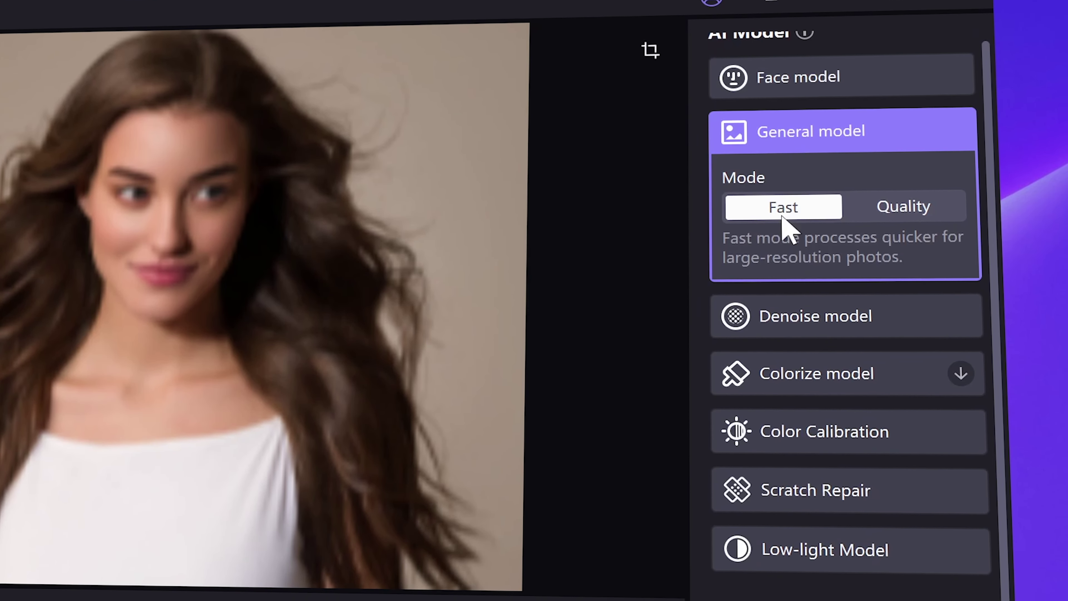
# Set the output resolution to 800% (1600*1224)
pyautogui.click(793, 333)
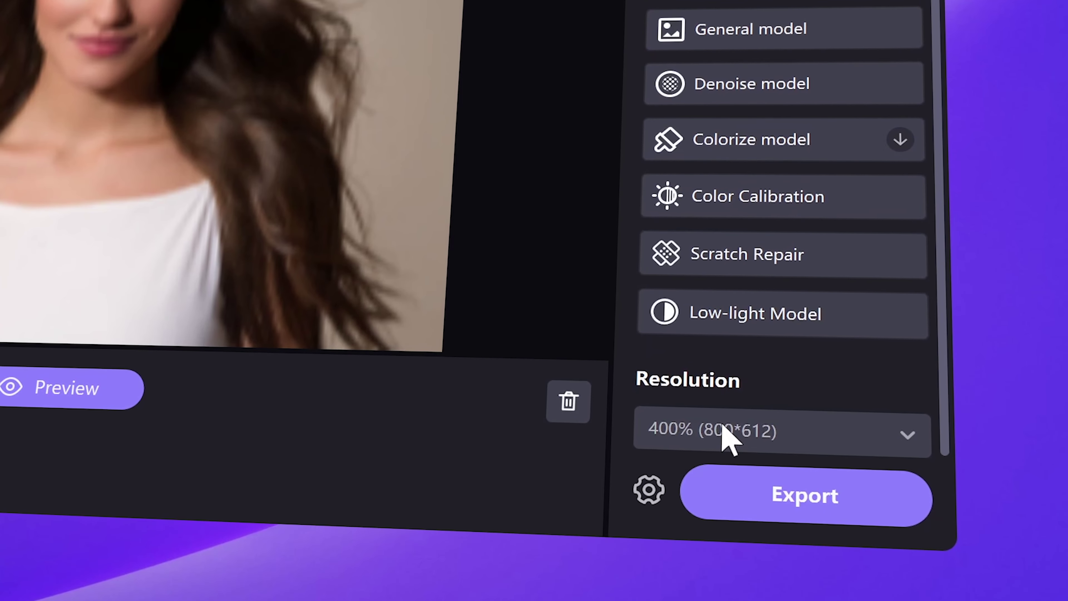
pyautogui.click(723, 429)
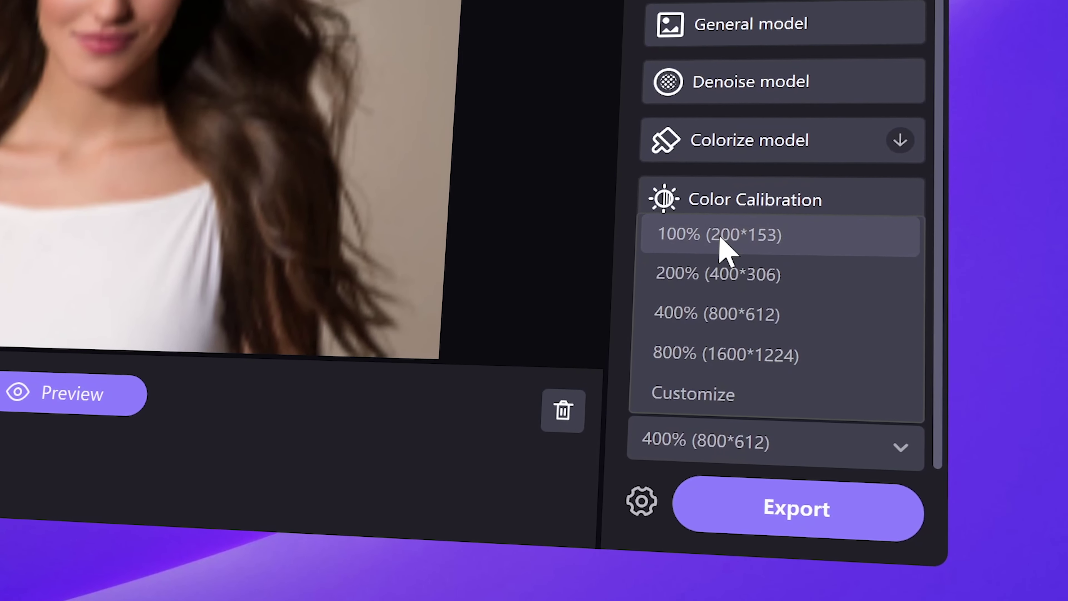
pyautogui.click(757, 363)
# Preview the sharpened portrait and zoom into the before/after faces
pyautogui.click(80, 397)
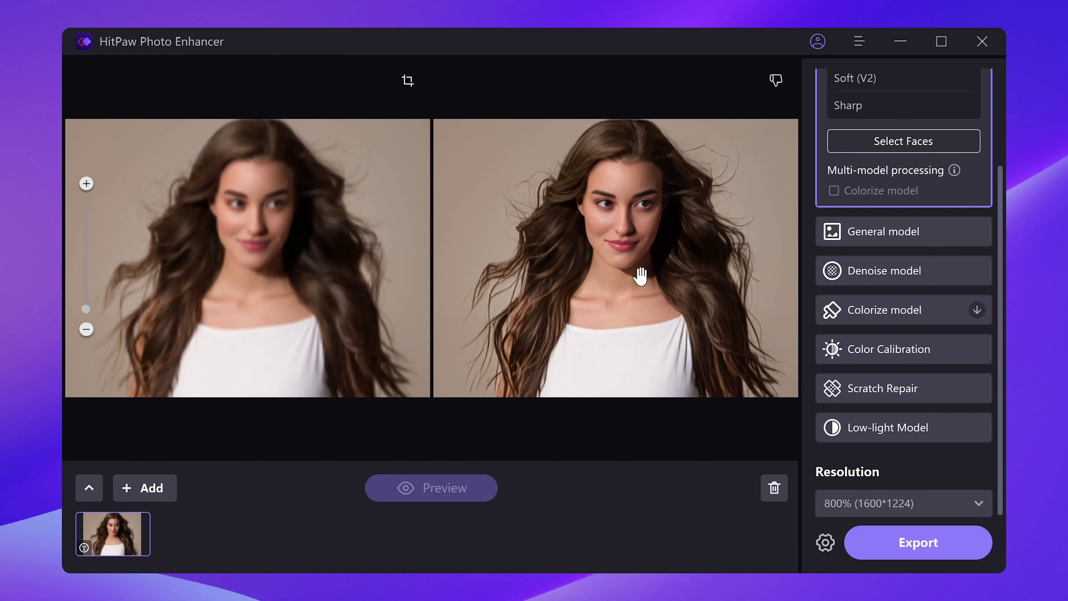
pyautogui.scroll(5, 640, 277)
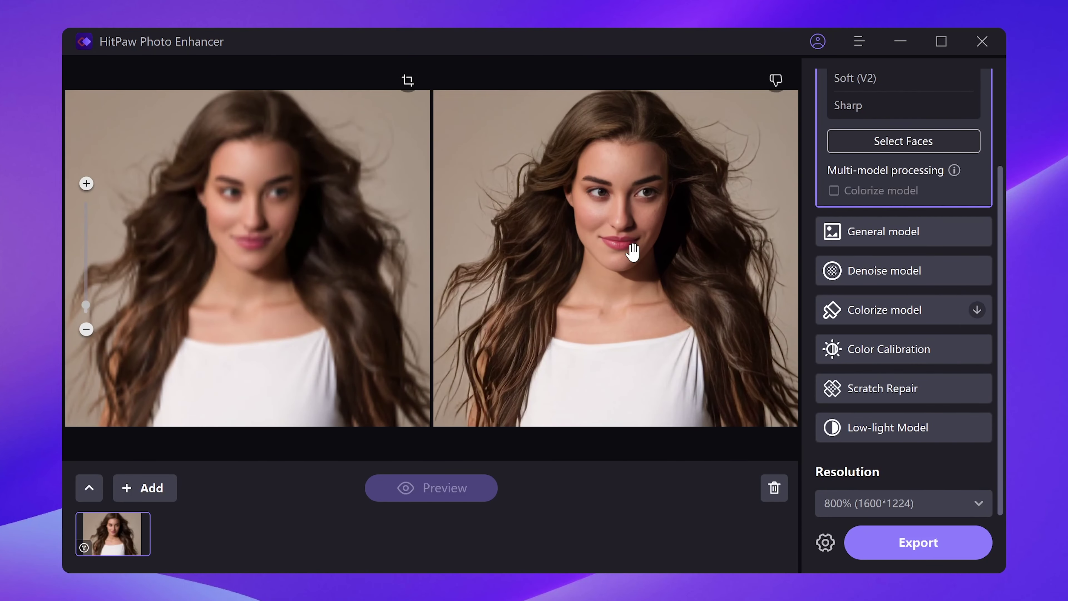
pyautogui.scroll(3, 673, 234)
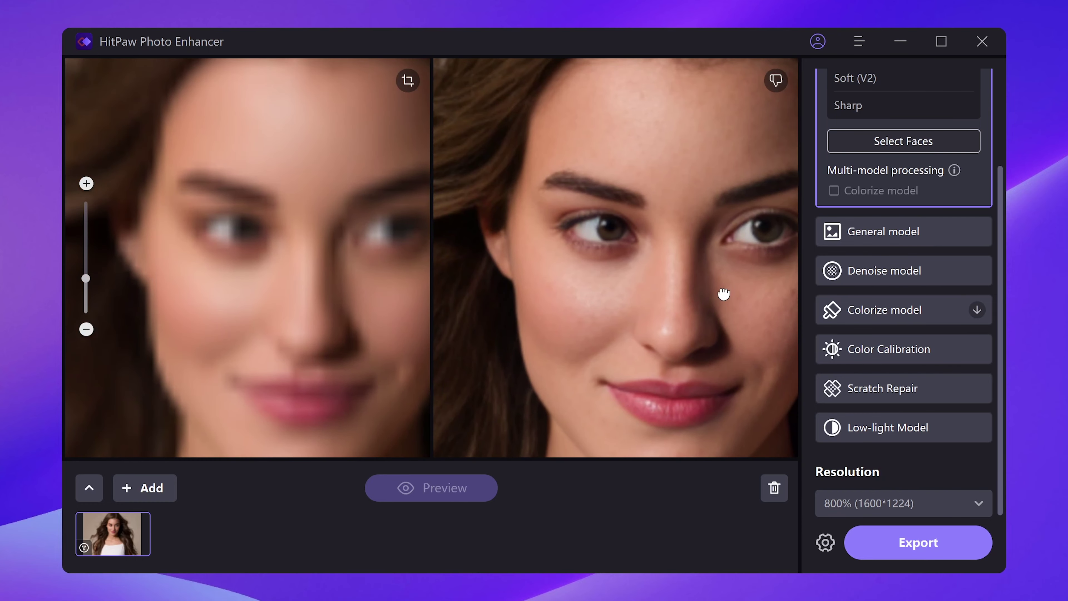
pyautogui.scroll(-5, 715, 291)
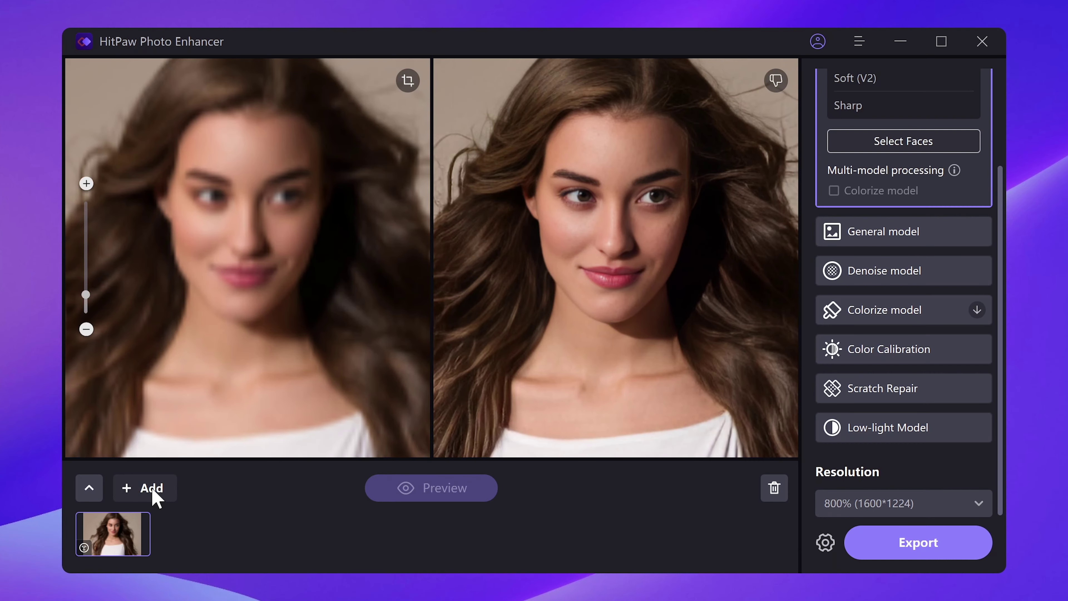
# Add four photos to the batch and preview the building colorized with the Colorize model
pyautogui.click(159, 497)
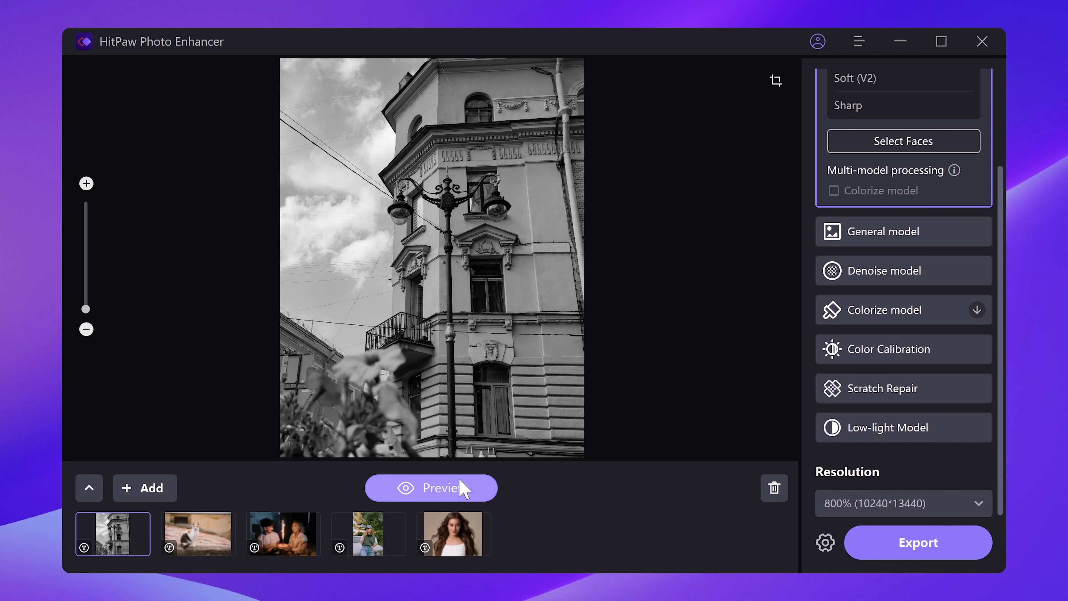
pyautogui.moveTo(132, 537)
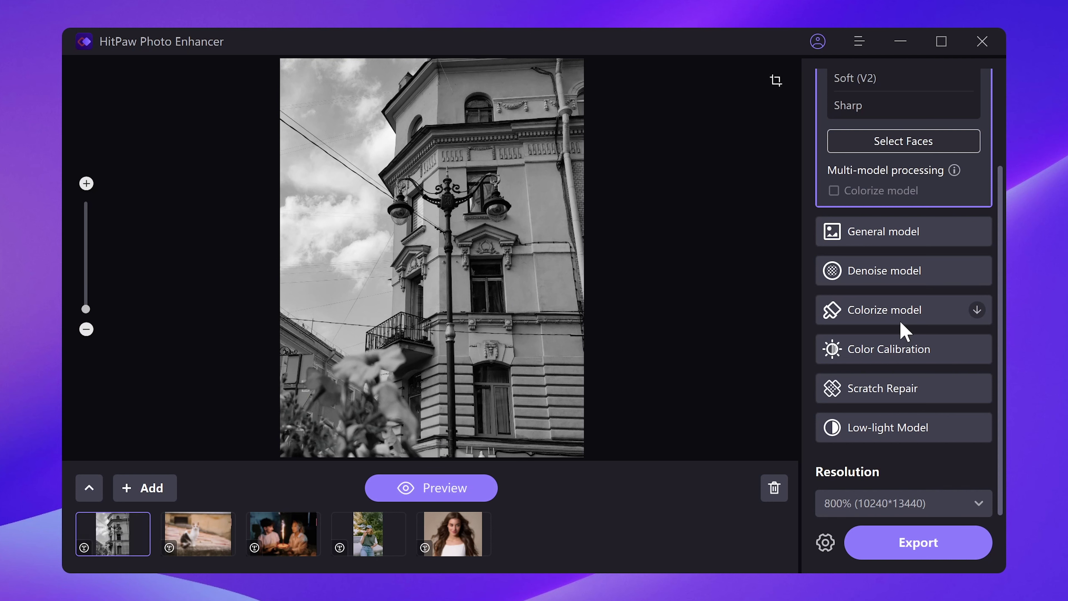
pyautogui.click(884, 314)
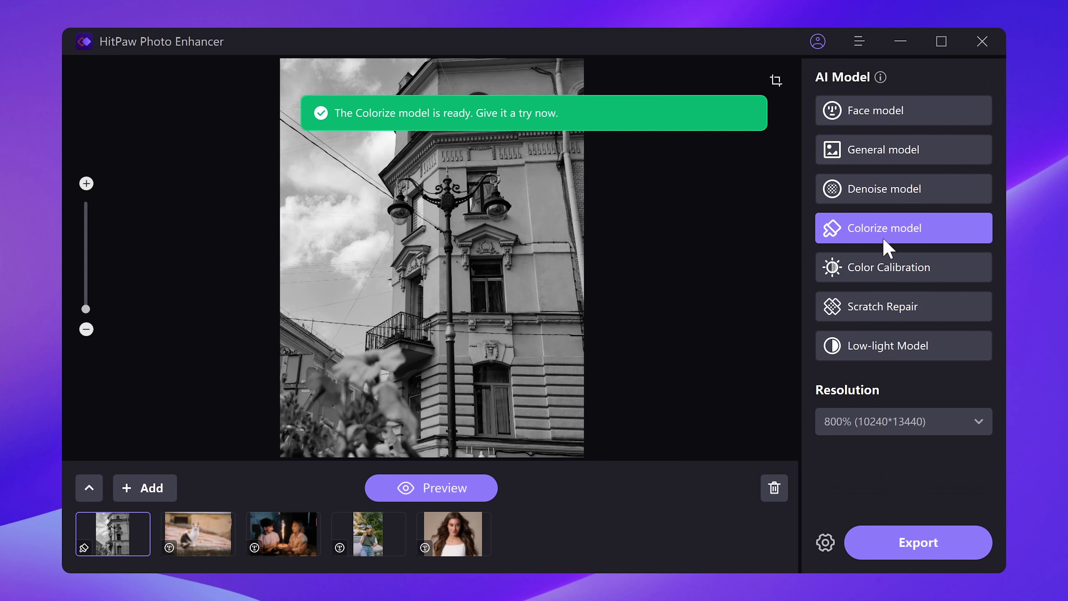
pyautogui.moveTo(880, 239)
pyautogui.click(469, 500)
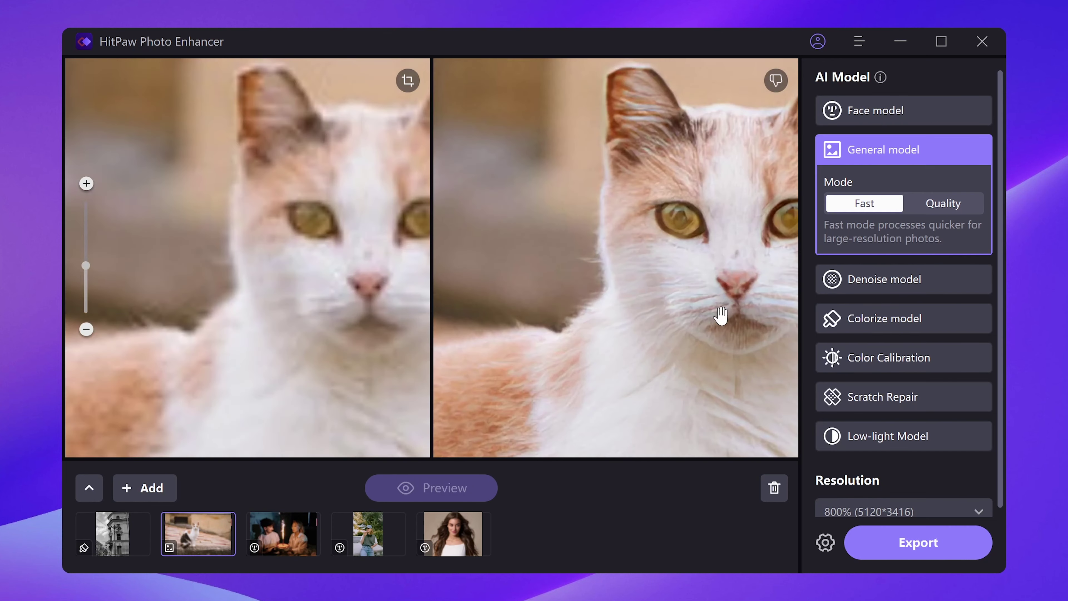
# Zoom into the portrait comparison and pan to show the ear and earring
pyautogui.scroll(3, 656, 346)
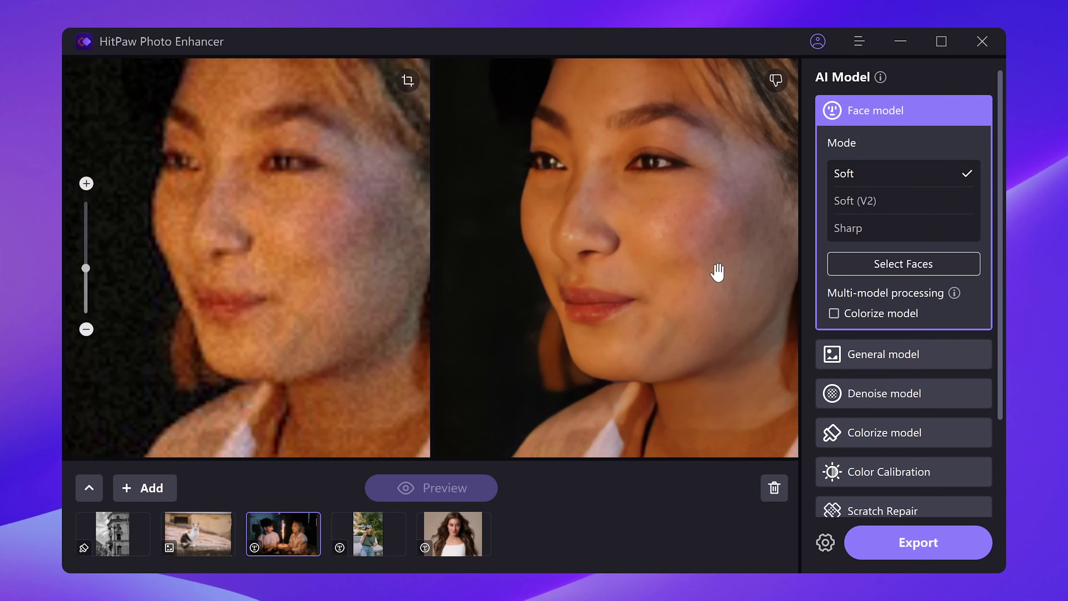
pyautogui.moveTo(715, 270); pyautogui.dragTo(744, 317)
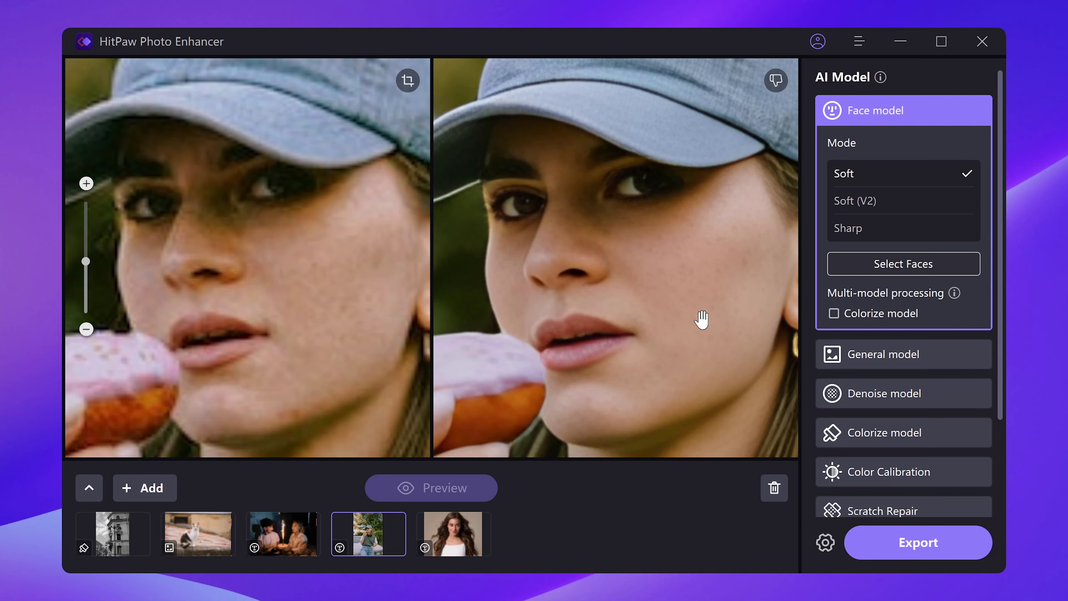
pyautogui.moveTo(693, 400); pyautogui.dragTo(794, 363)
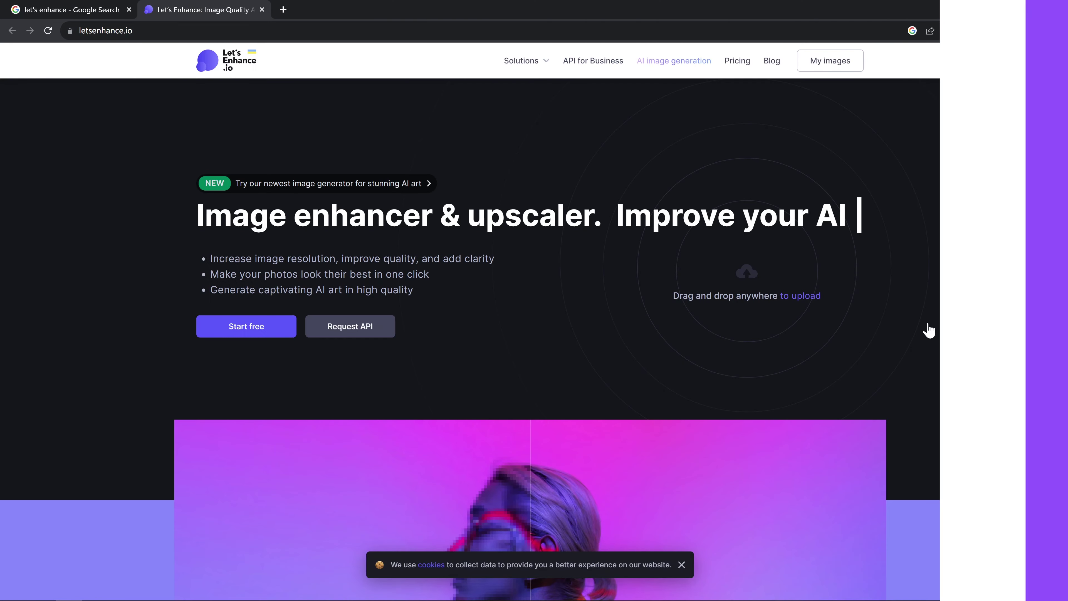
# Set the portrait to upscale as Photo at Custom 4x (4856 × 3712 px), with background removal off
pyautogui.scroll(-10, 925, 326)
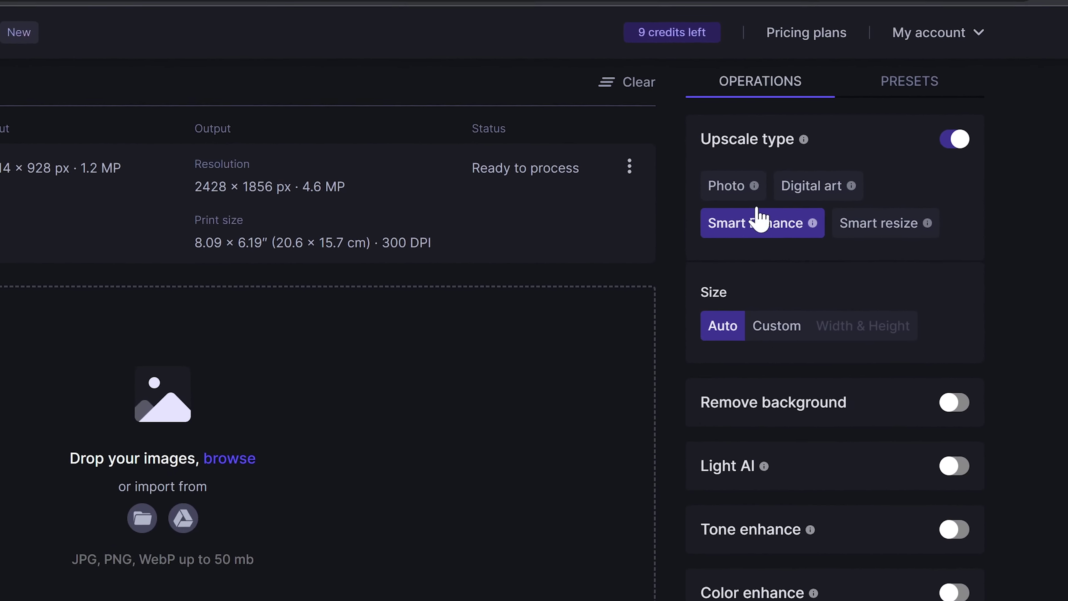
pyautogui.click(703, 198)
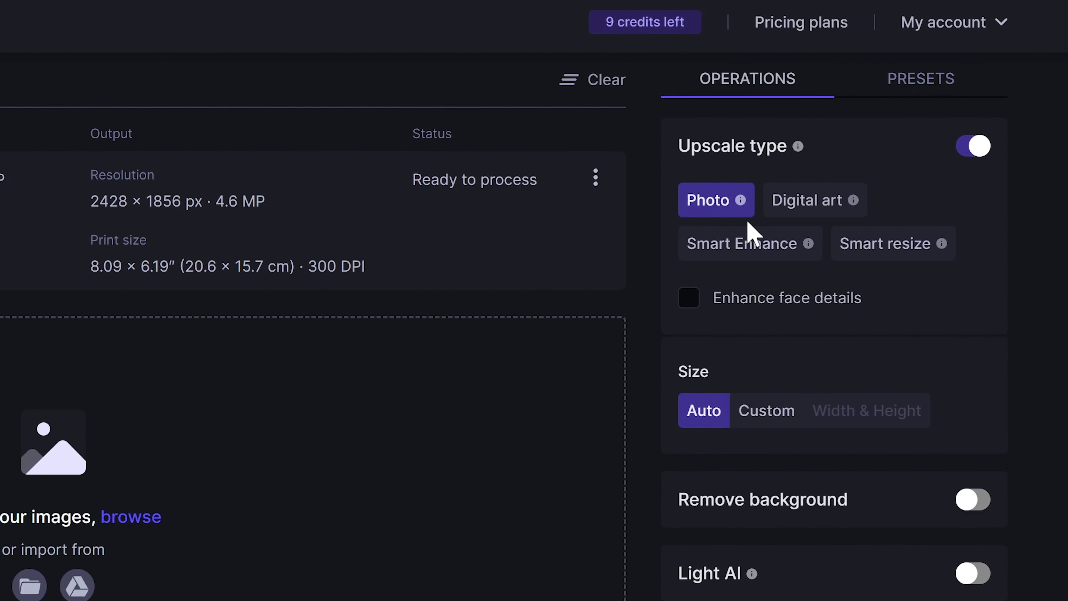
pyautogui.click(804, 202)
pyautogui.moveTo(744, 202)
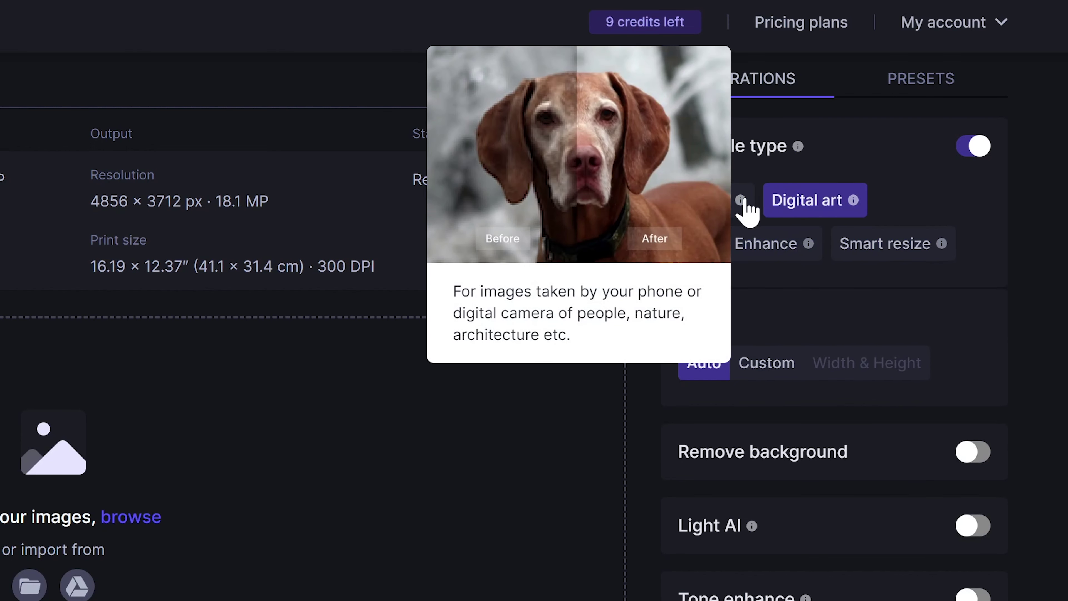
pyautogui.click(744, 202)
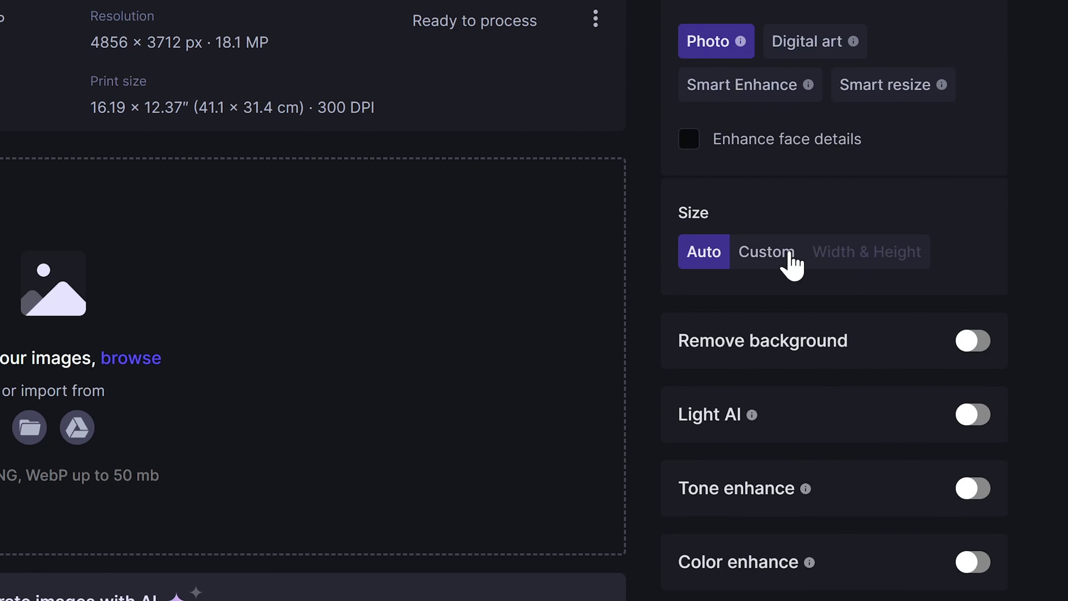
pyautogui.click(767, 412)
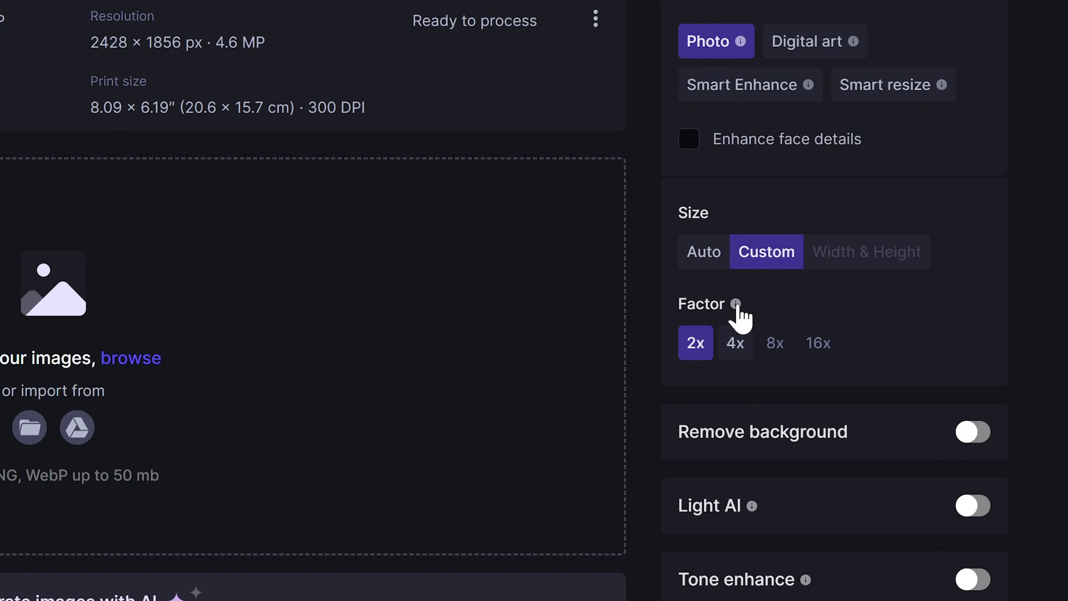
pyautogui.click(736, 349)
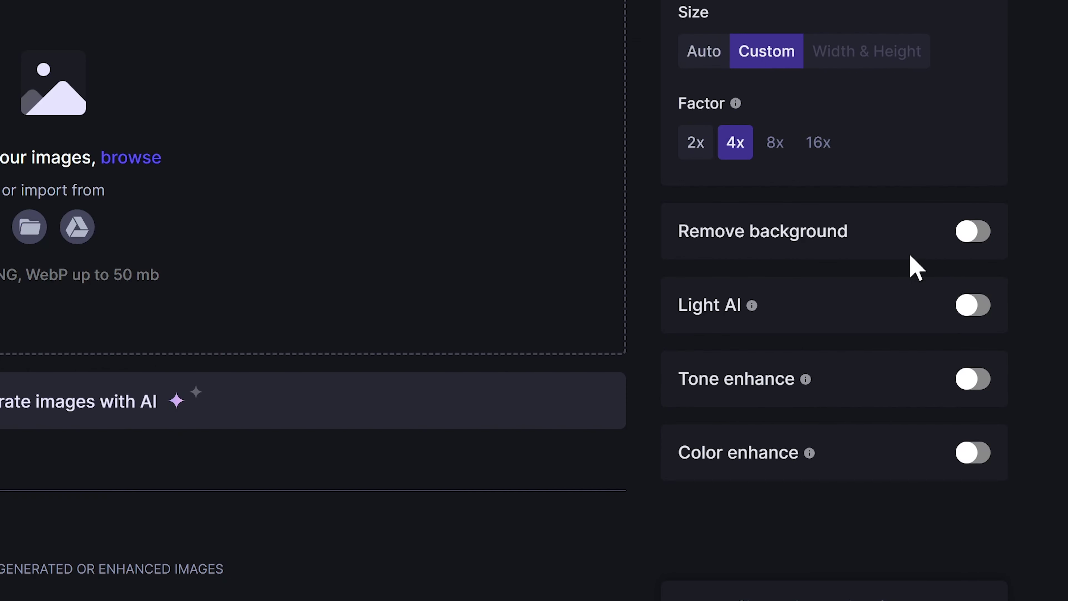
pyautogui.click(974, 235)
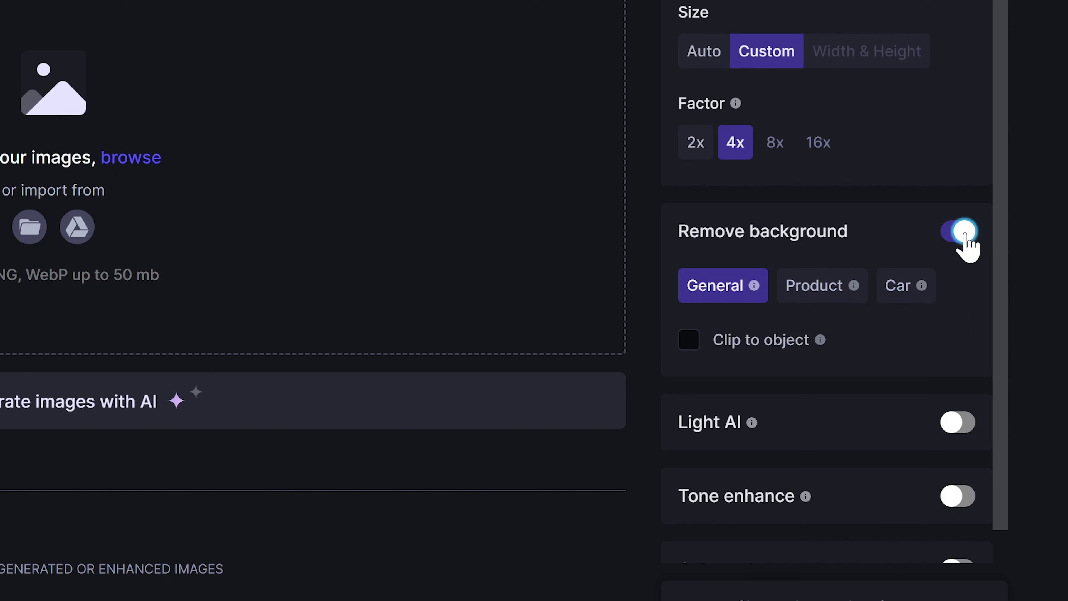
pyautogui.click(965, 235)
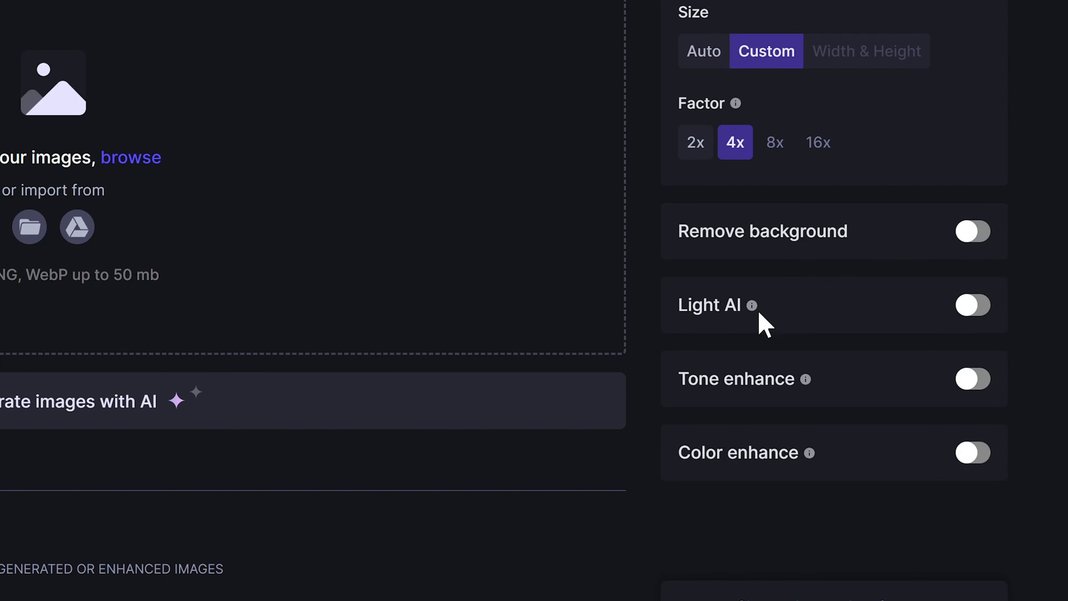
pyautogui.click(971, 233)
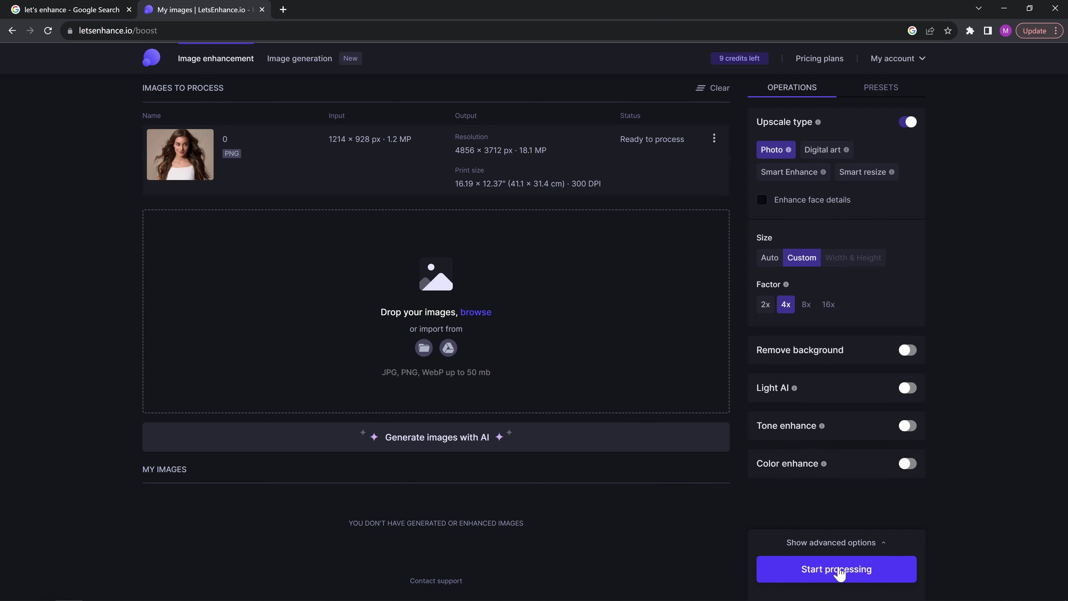
# Process the portrait into 2424 × 1856 and 4856 × 3712 px upscales, then enable Light AI at 30%
pyautogui.click(839, 571)
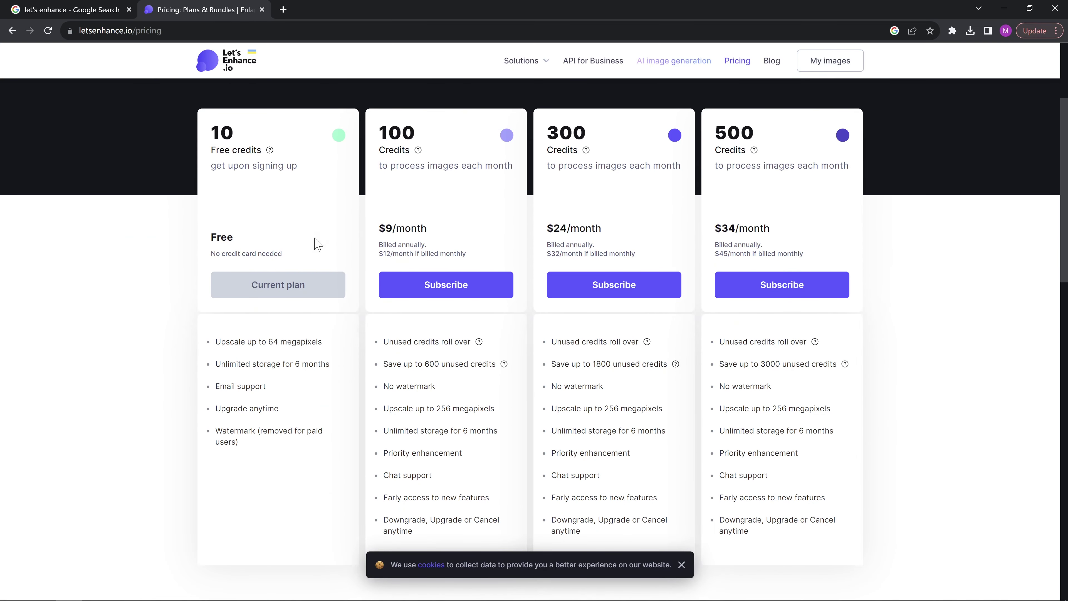
pyautogui.scroll(4, 286, 221)
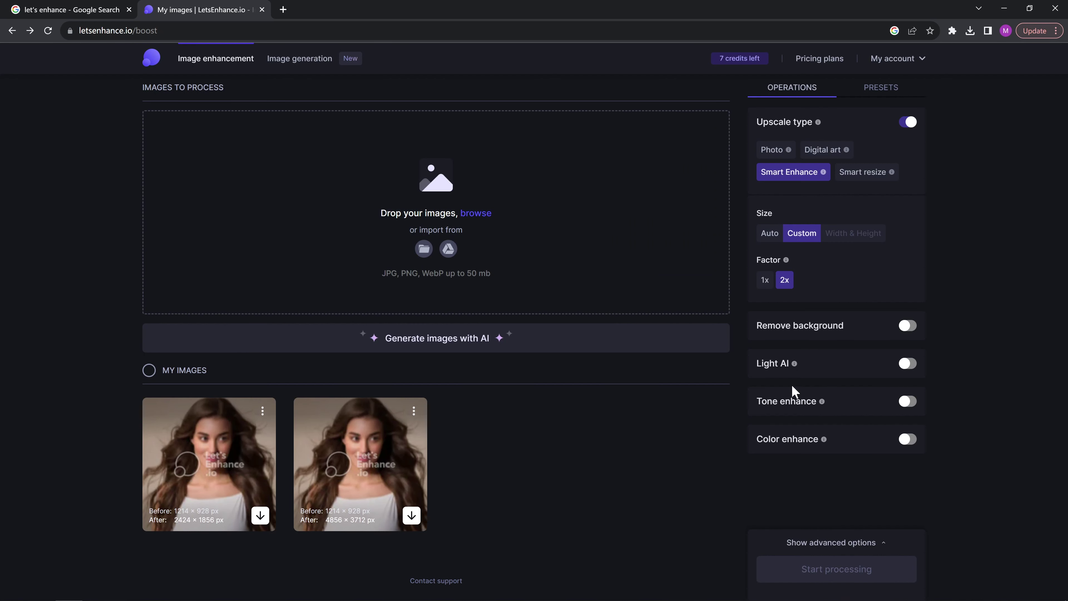
pyautogui.click(908, 364)
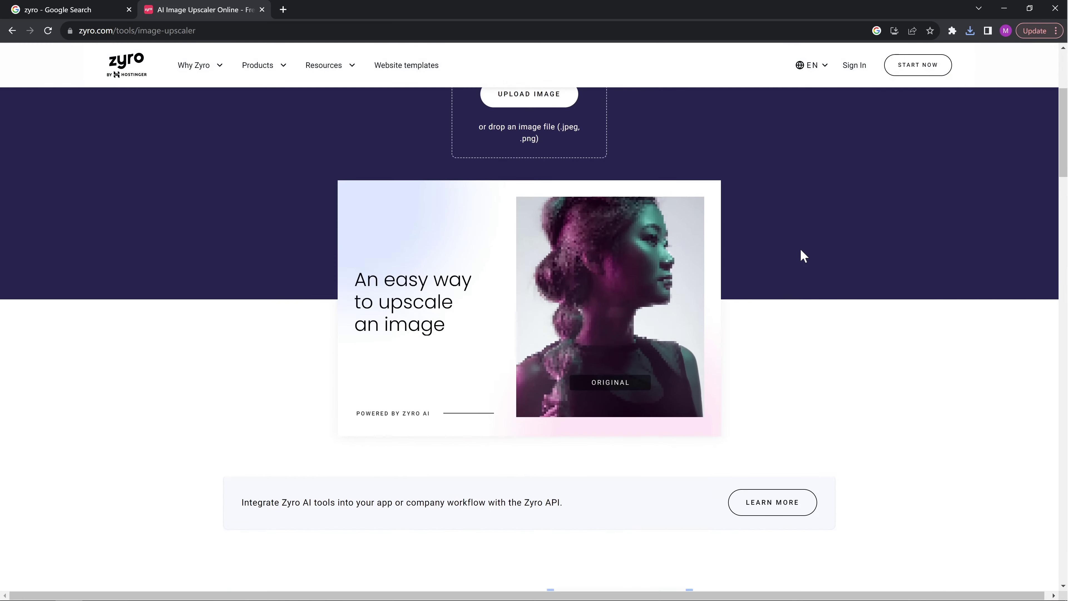
# Browse the Zyro upscaler page, then upload the portrait for upscaling
pyautogui.scroll(-12, 801, 253)
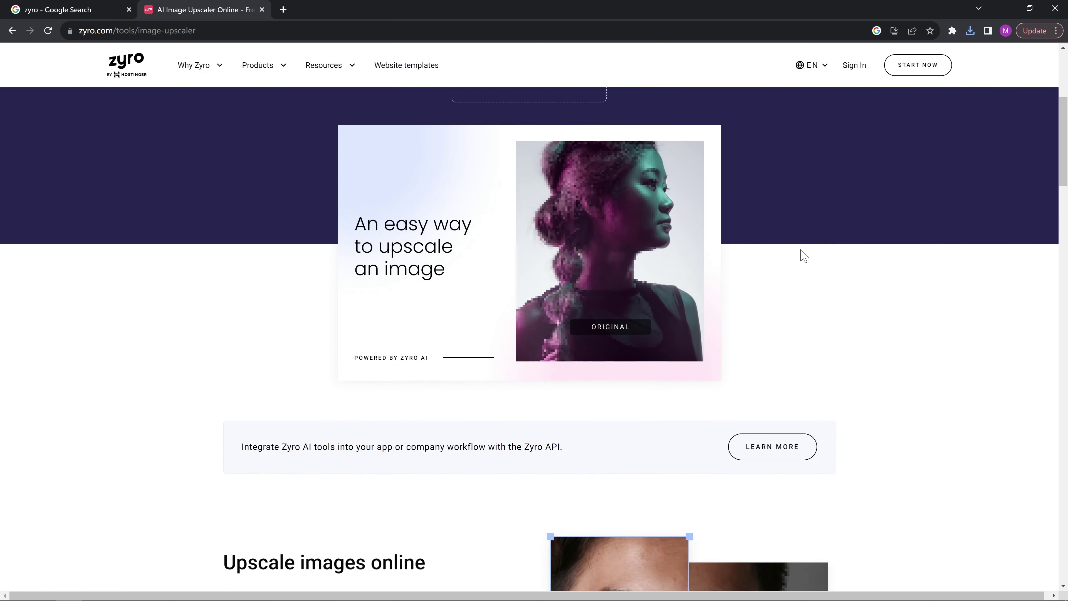
pyautogui.scroll(-6, 842, 258)
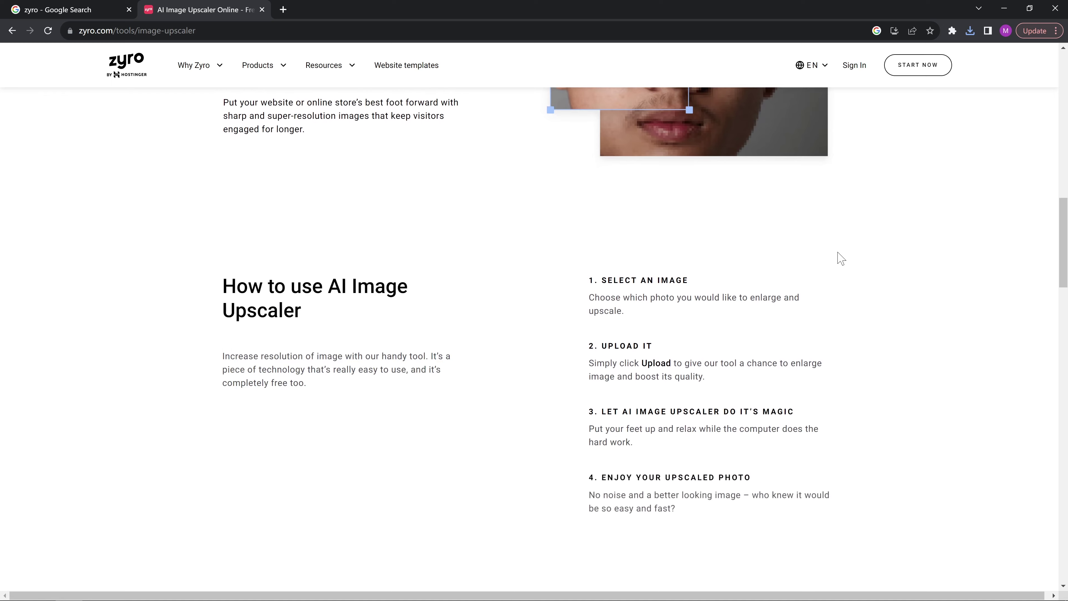
pyautogui.scroll(6, 840, 257)
pyautogui.scroll(15, 839, 258)
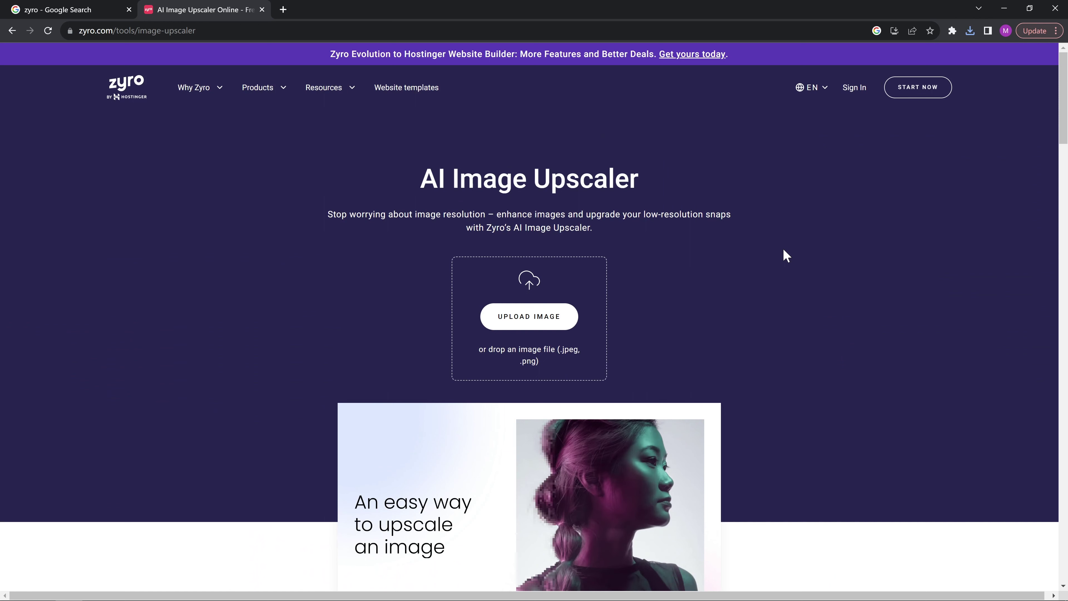
pyautogui.click(542, 320)
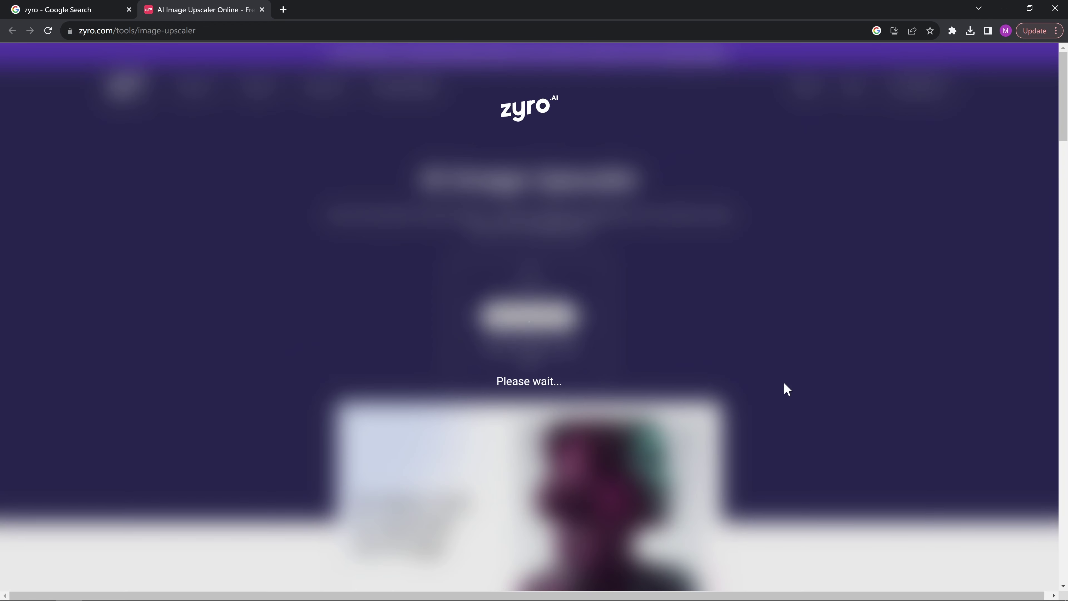